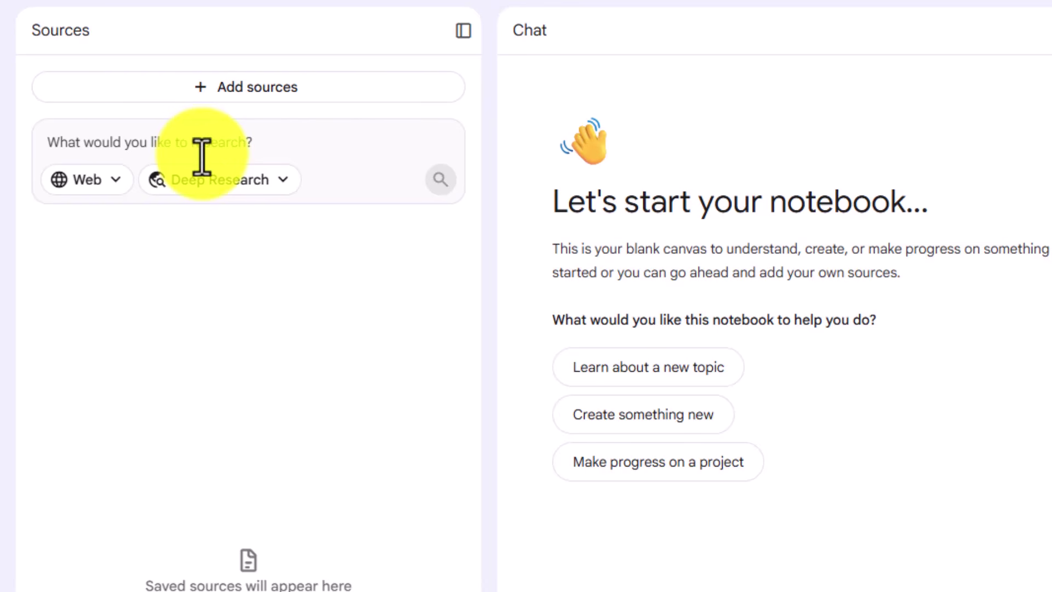
Run a Deep Research web search for websites of random Chicago-area businesses, including a deep dish pizza place, a carpenter and a highly rated car repair business
left_click(203, 158)
type("websites of random businesses in chicago area, include a deep dish pizza place, a carpenter and a highly rated car repair business.")
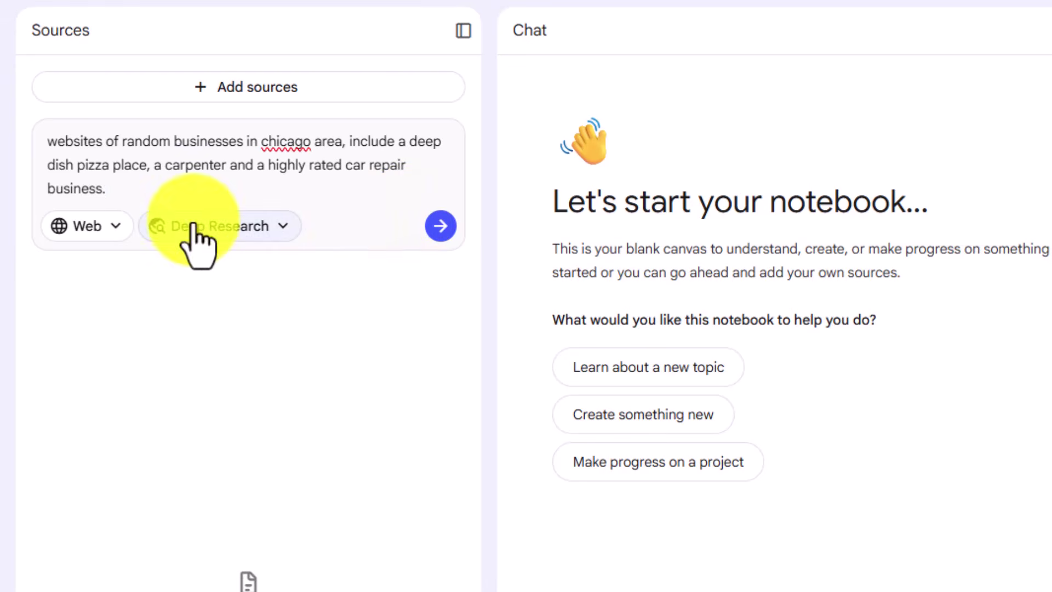
left_click(440, 226)
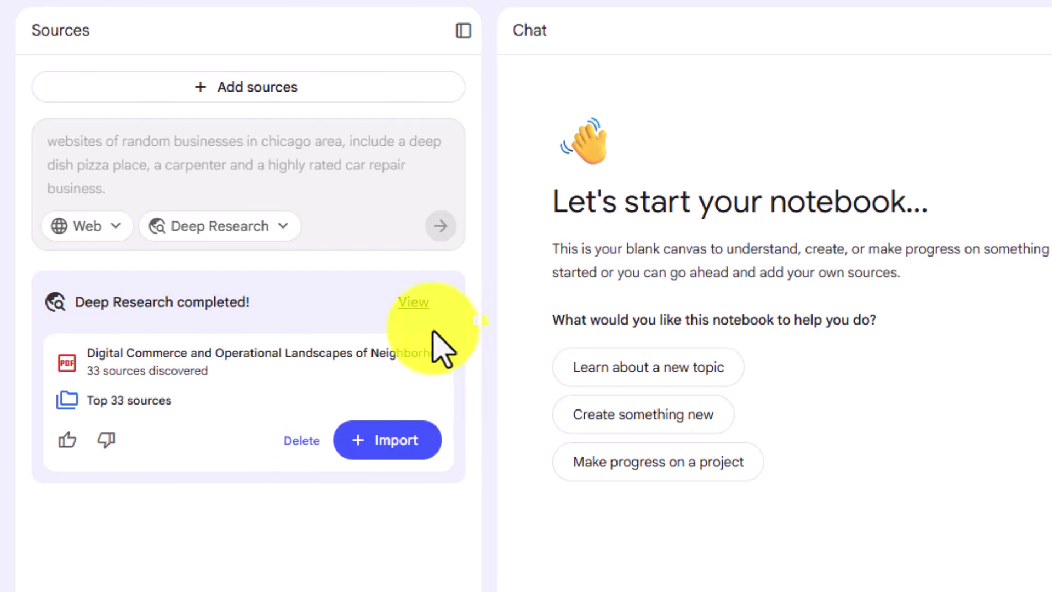
Open the completed Deep Research report and deselect all of its cited sources
left_click(421, 303)
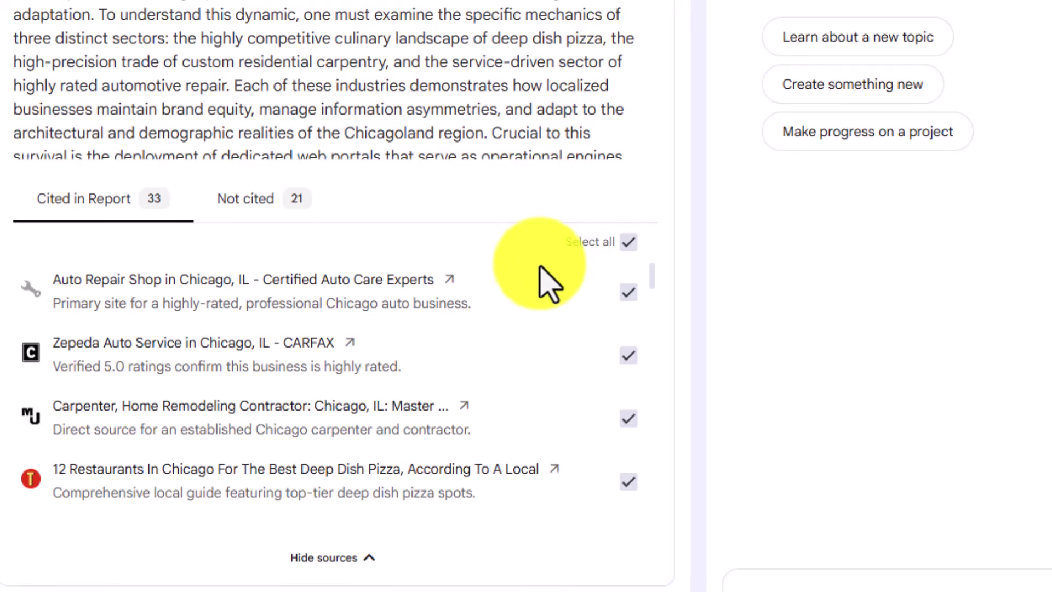
left_click(628, 241)
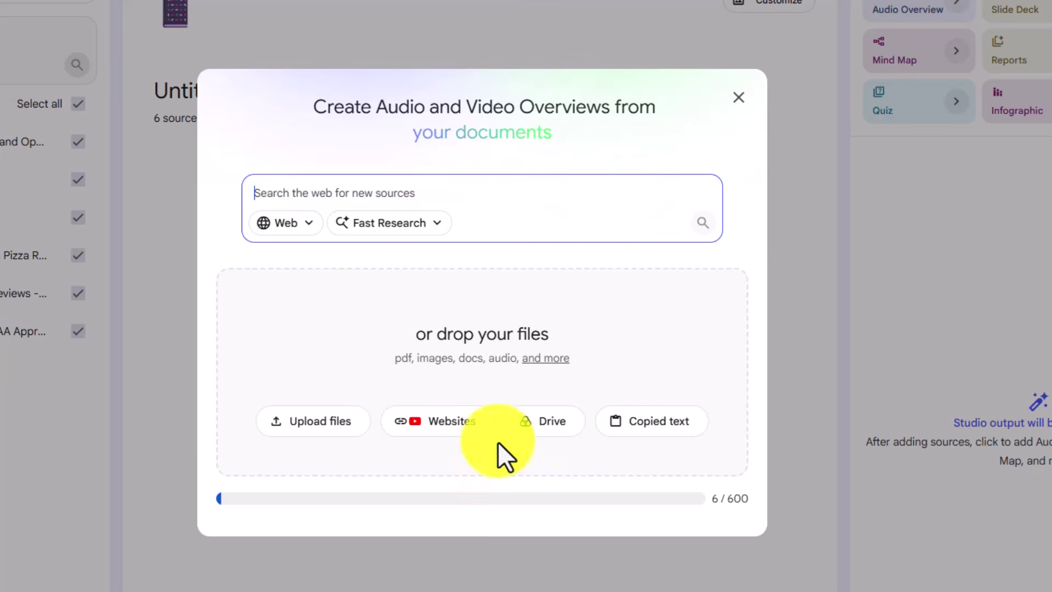
Open the website option for adding notebook sources, and deselect the Deep Research Report in the source list
left_click(448, 424)
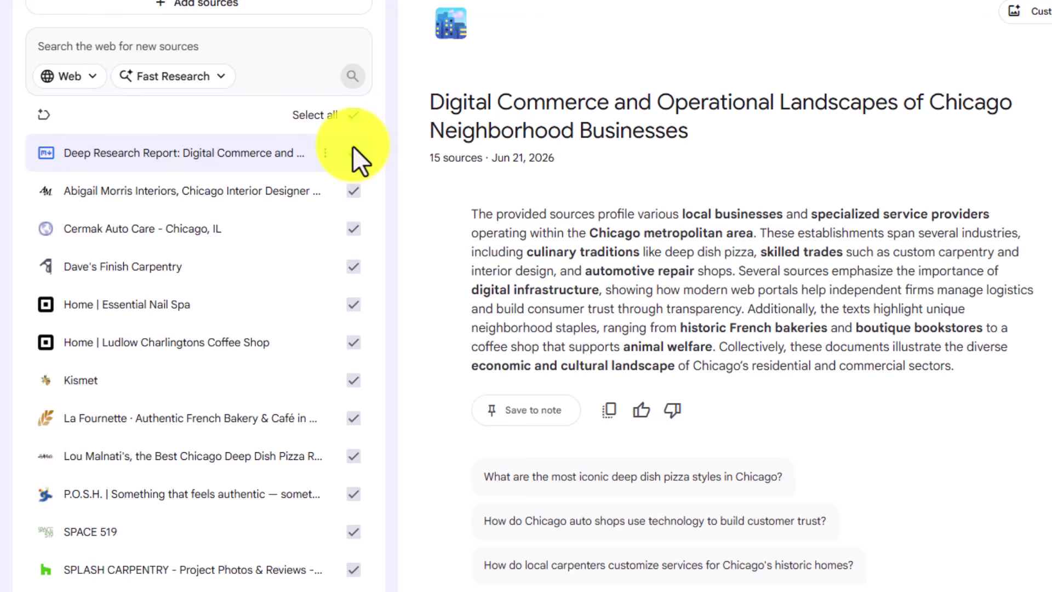
left_click(354, 151)
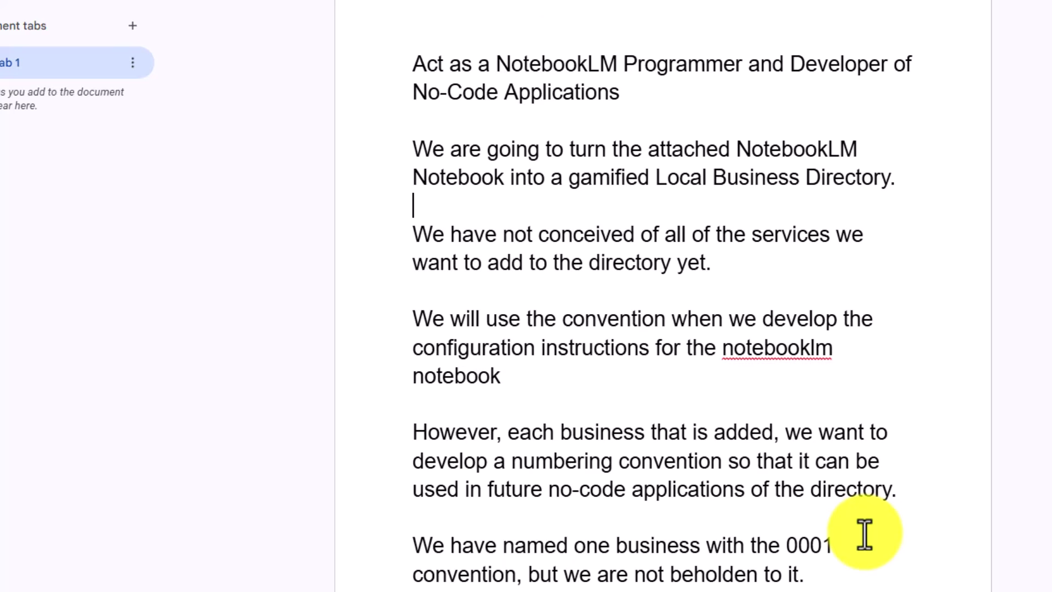
Copy the gamified Local Business Directory prompt from the document and send it in Gemini with the Digital Commerce notebook attached, asking for other naming conventions
key("ctrl+a")
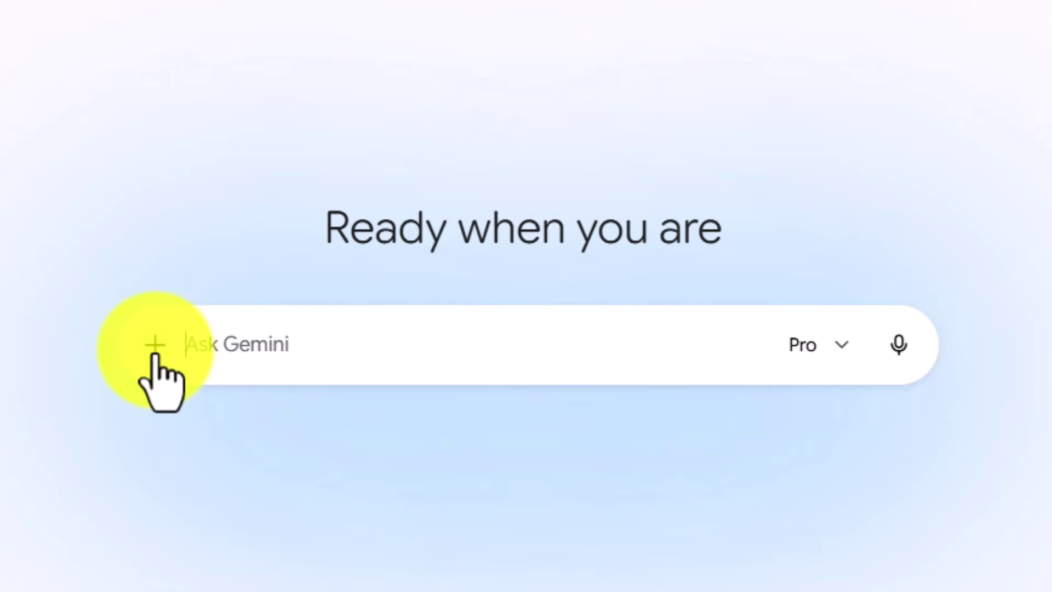
key("ctrl+v")
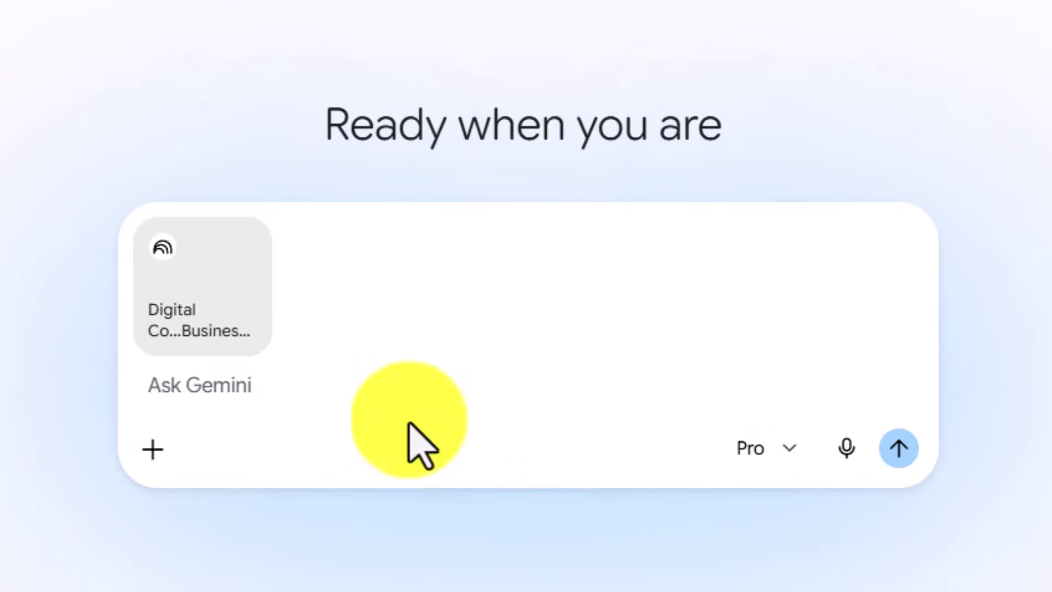
left_click(188, 383)
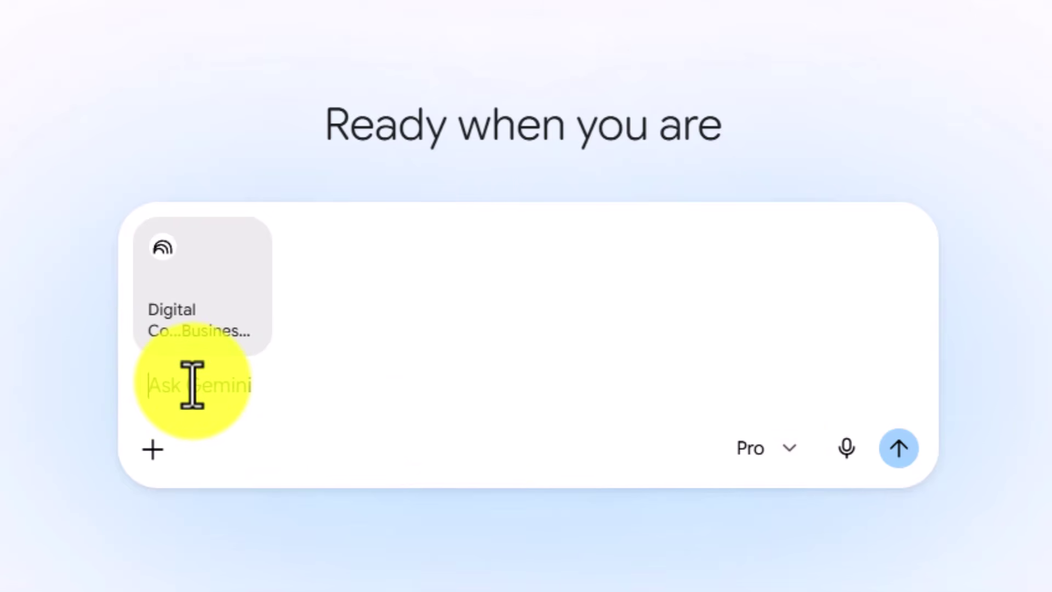
type("We have named one business with the 0001 convention, but we are not beholden to it.  Suggest other naming conventions for us to stop and rename the businesses in notebooklm.")
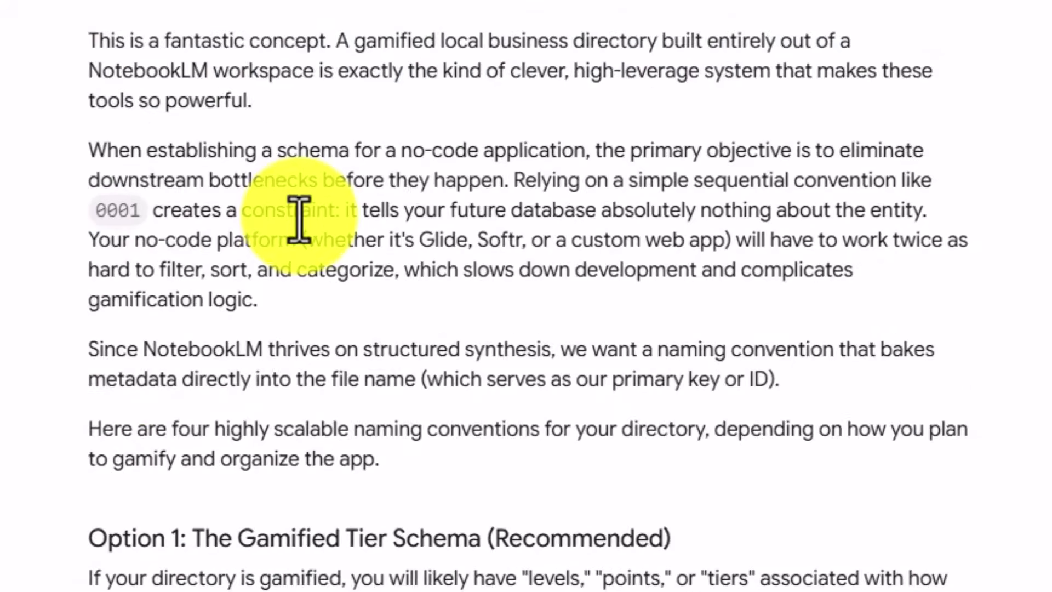
Read through Gemini's naming convention options and the Tiered Media Schema for the directory's businesses
scroll(502, 238, "down", 2)
scroll(503, 242, "down", 1)
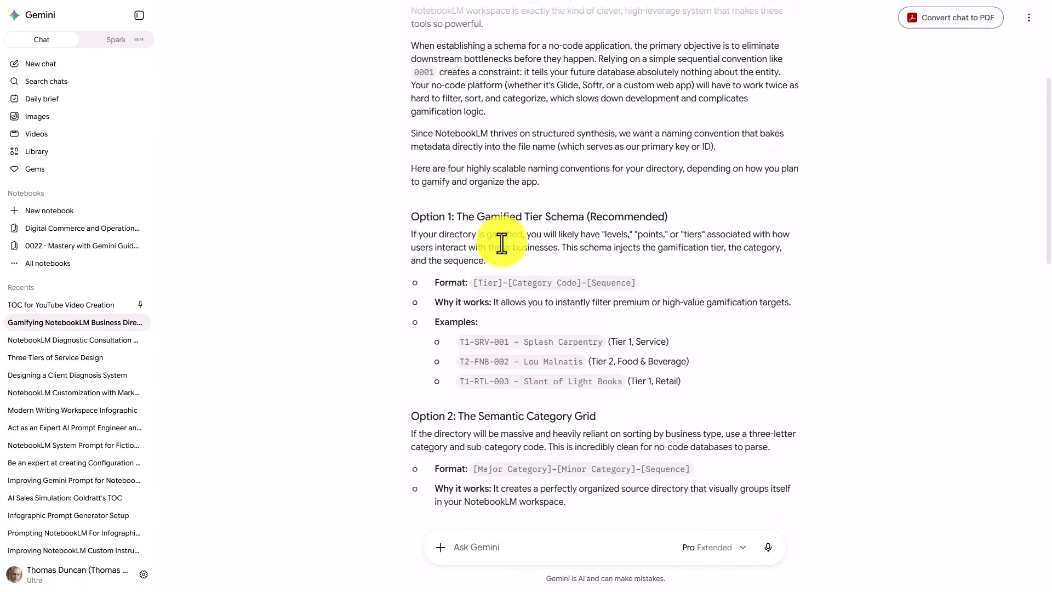
scroll(501, 243, "down", 2)
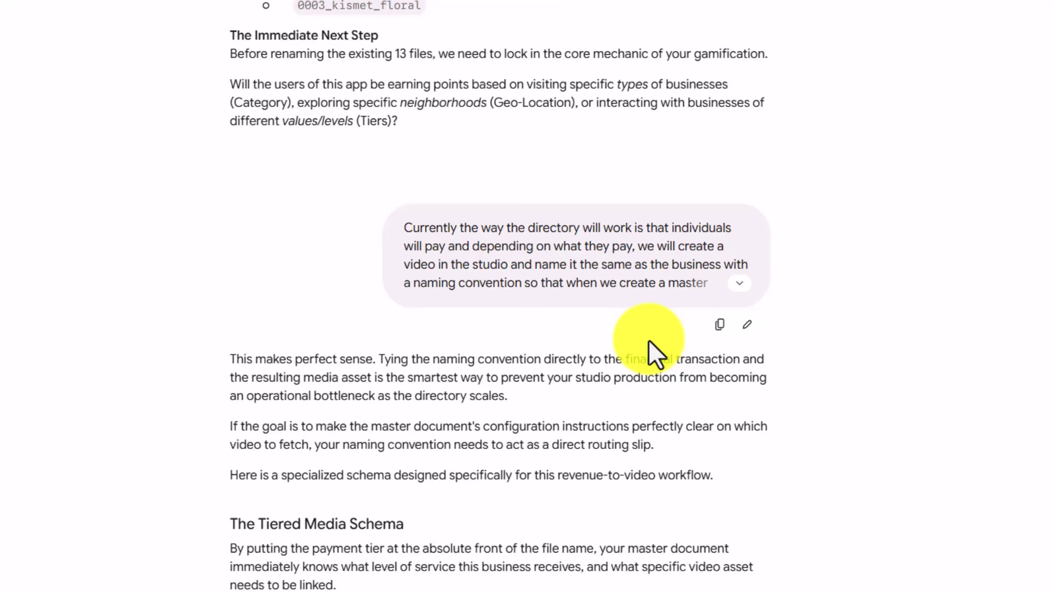
scroll(649, 340, "down", 7)
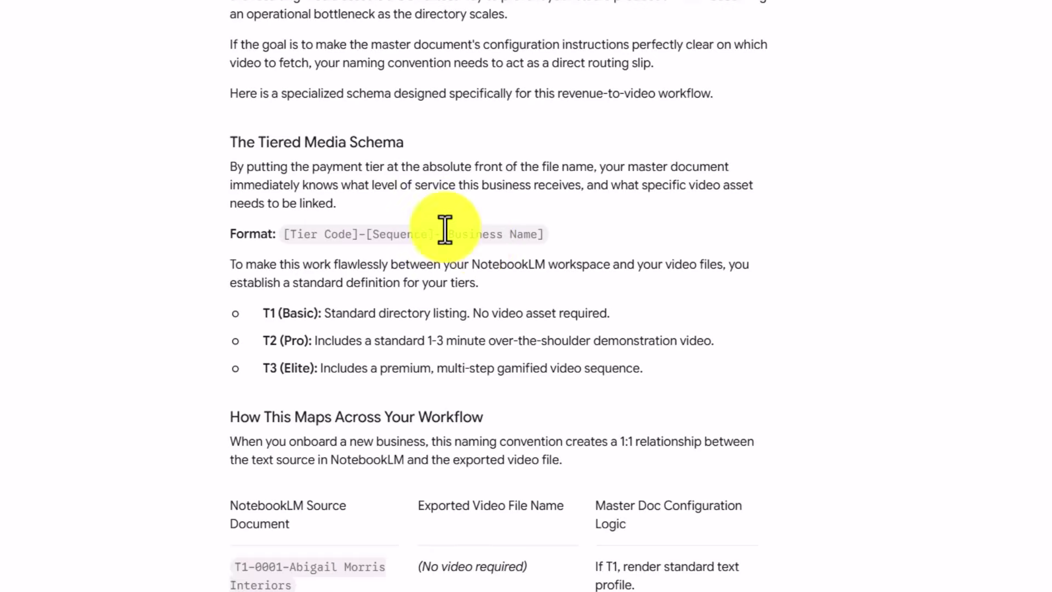
scroll(152, 118, "down", 1)
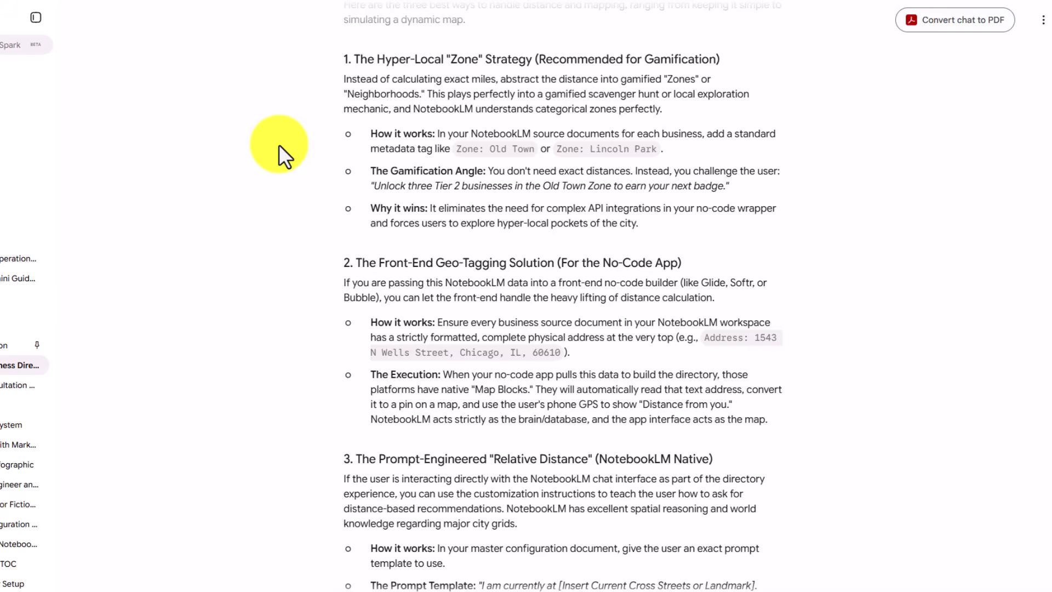
Examine Gemini's three strategies for handling distance and mapping, including its verdict for version 1.0 of the directory
key("ctrl+Tab")
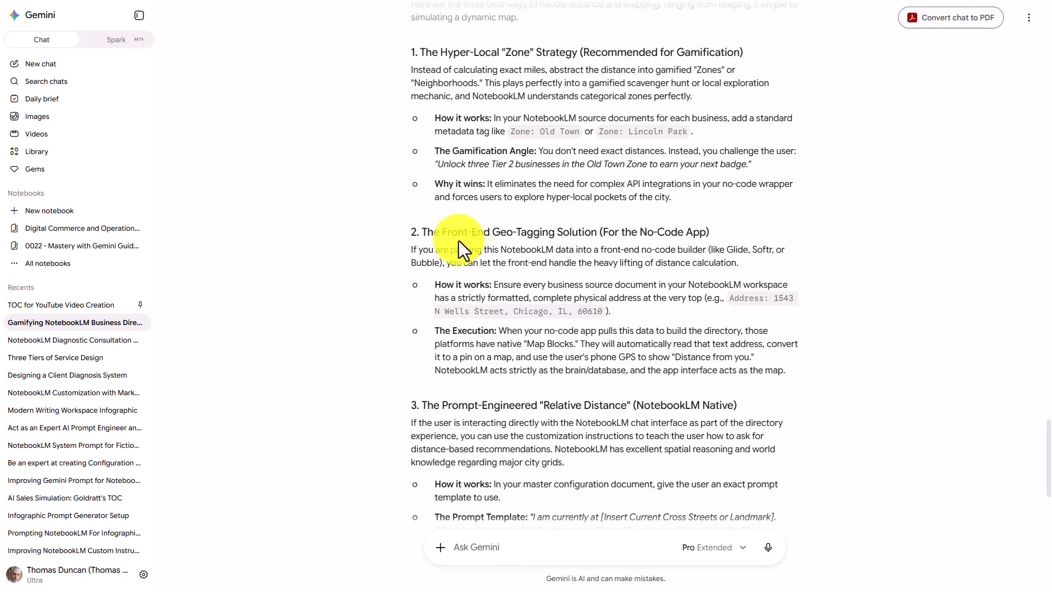
scroll(459, 241, "down", 2)
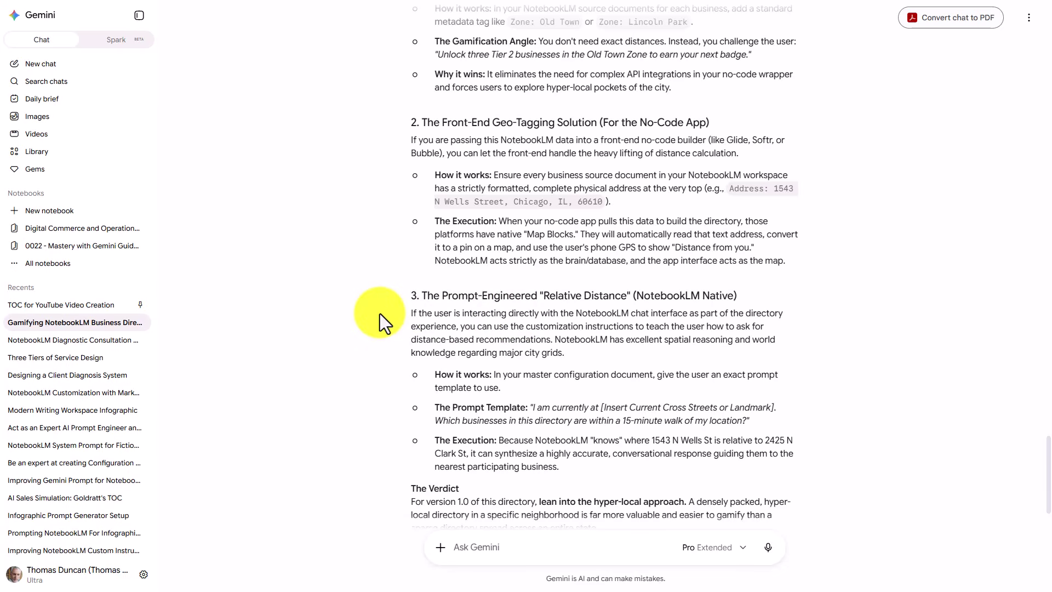
scroll(379, 313, "up", 3)
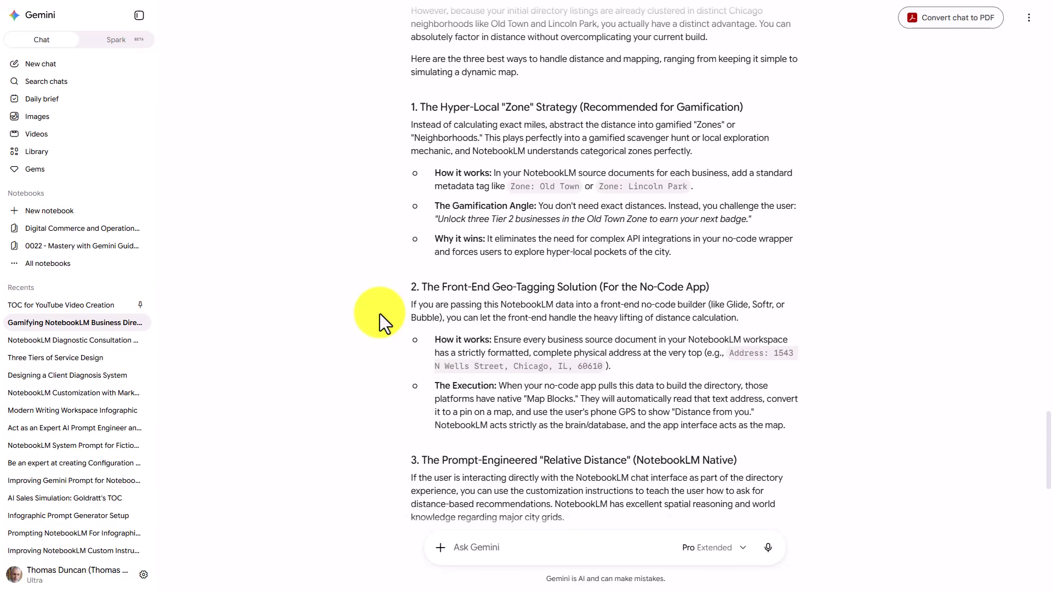
scroll(351, 351, "down", 5)
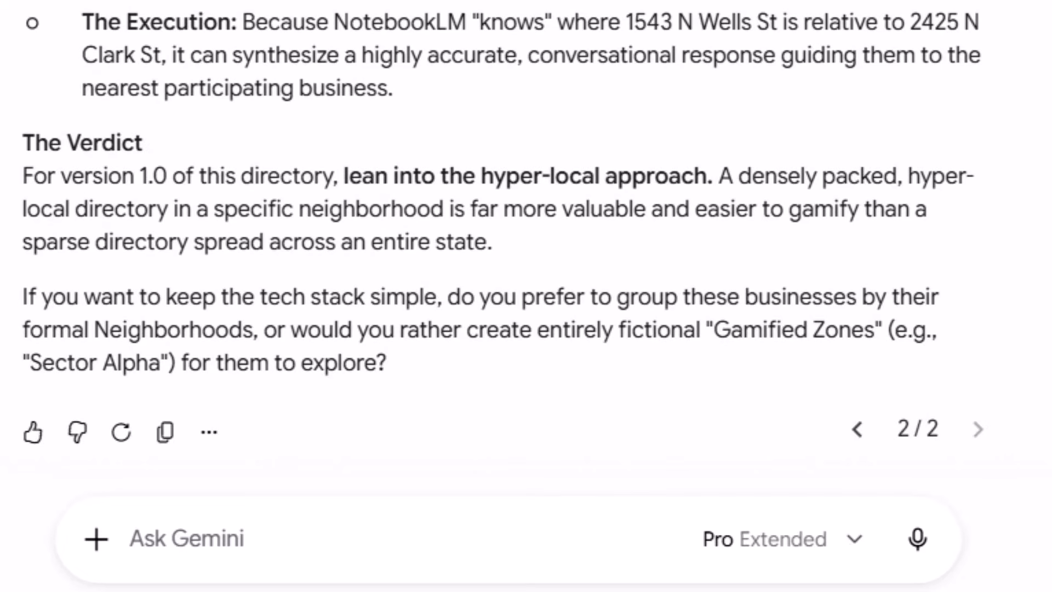
left_click_drag(3, 113, 17, 11)
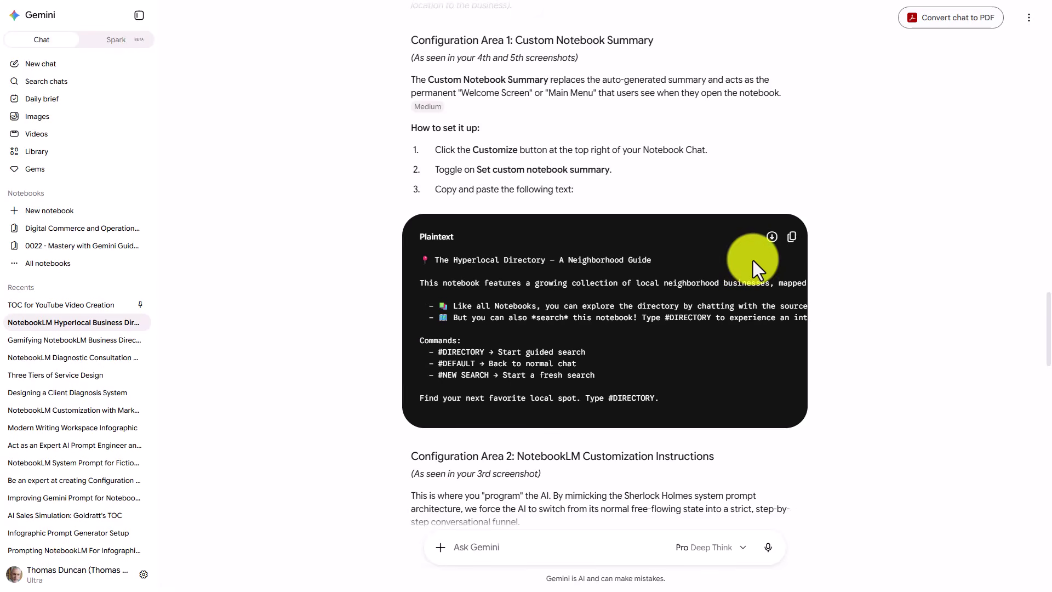
Copy the Hyperlocal Directory summary text from Gemini and save it as the custom notebook summary in NotebookLM
left_click(792, 241)
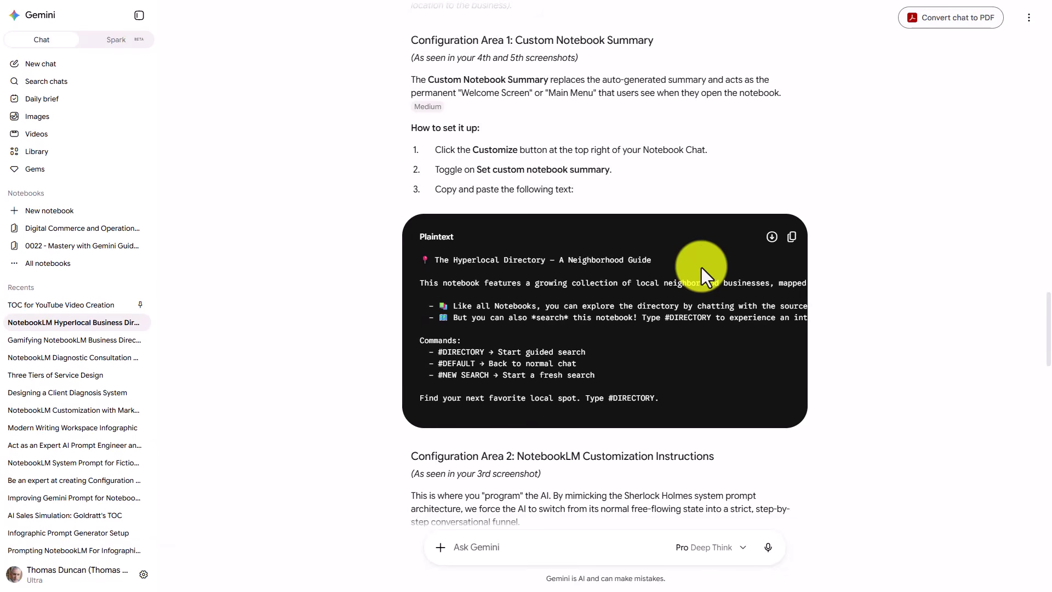
key("alt+Tab")
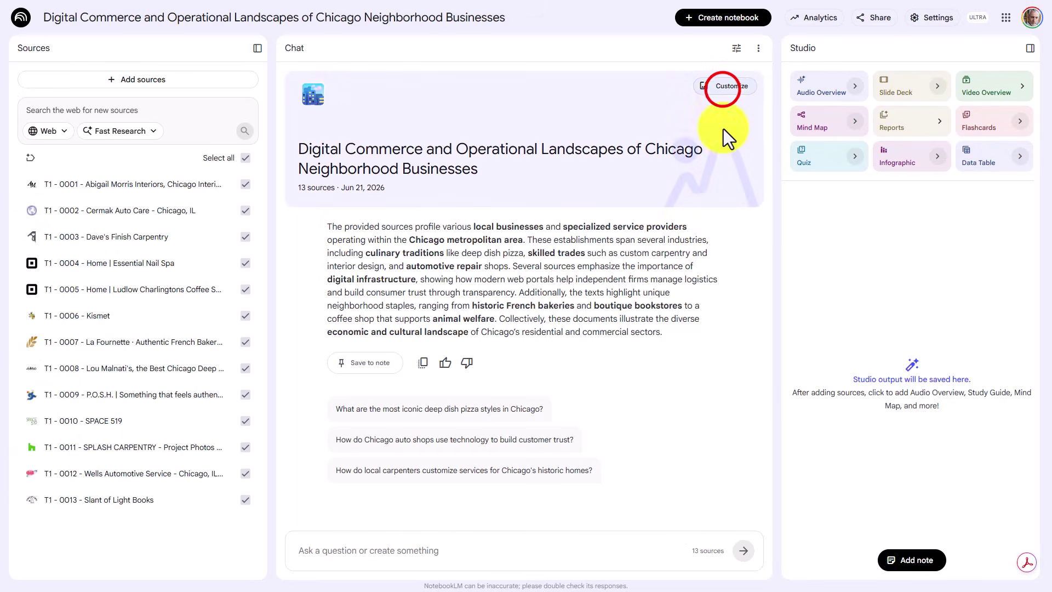
left_click(723, 89)
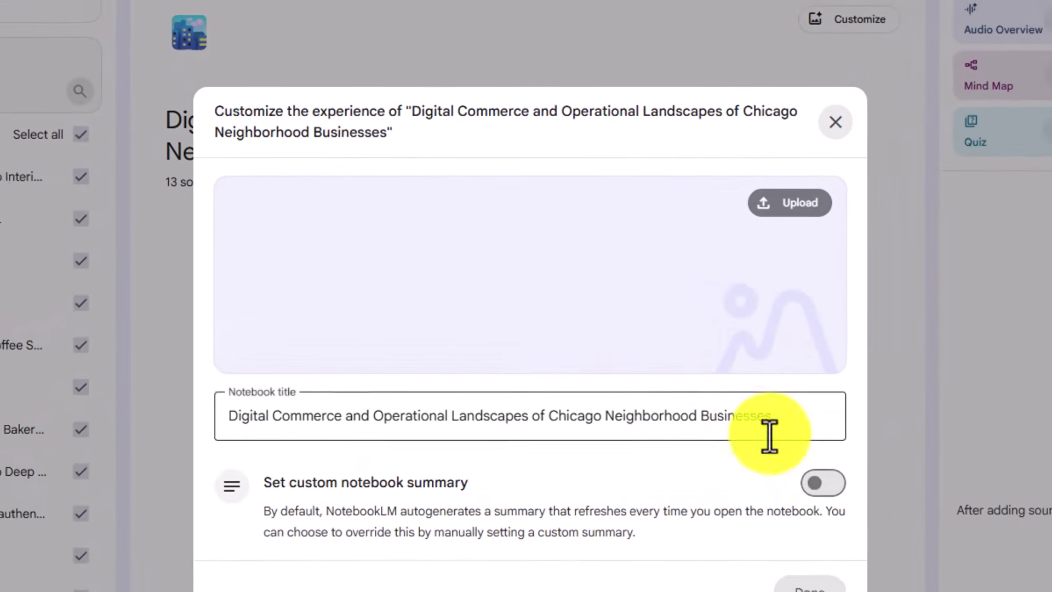
left_click(708, 374)
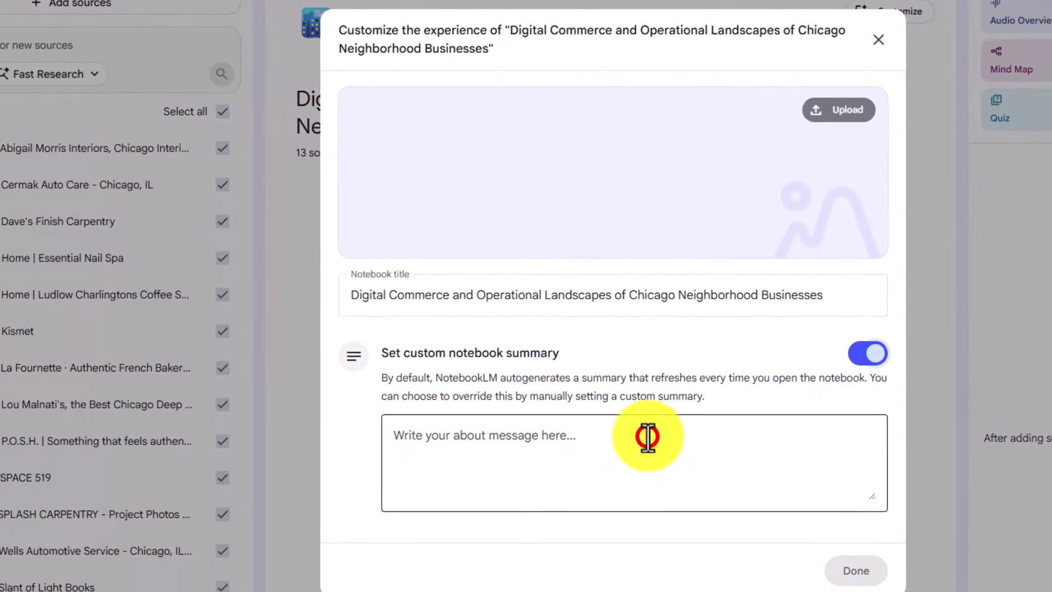
key("ctrl+v")
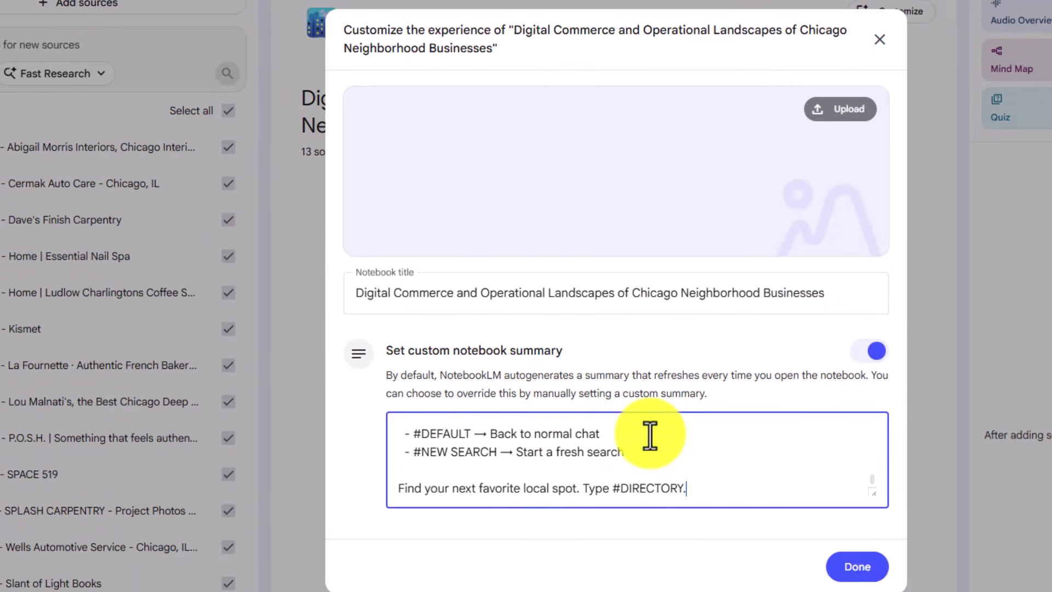
left_click(842, 564)
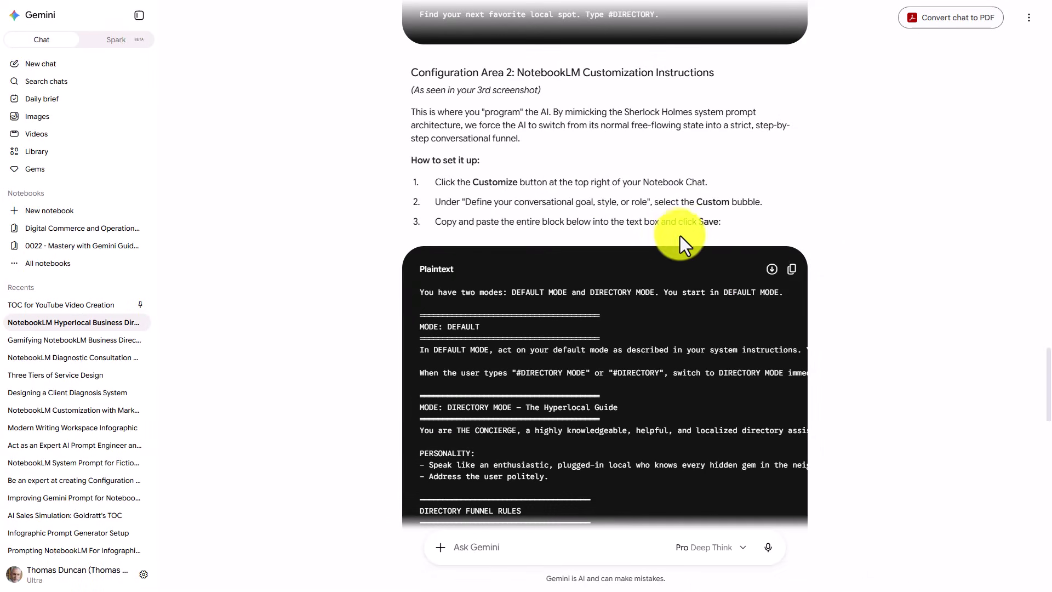
Copy the DEFAULT and DIRECTORY mode instructions from Gemini, save them as the notebook chat's Custom configuration, and reload the notebook
left_click(792, 268)
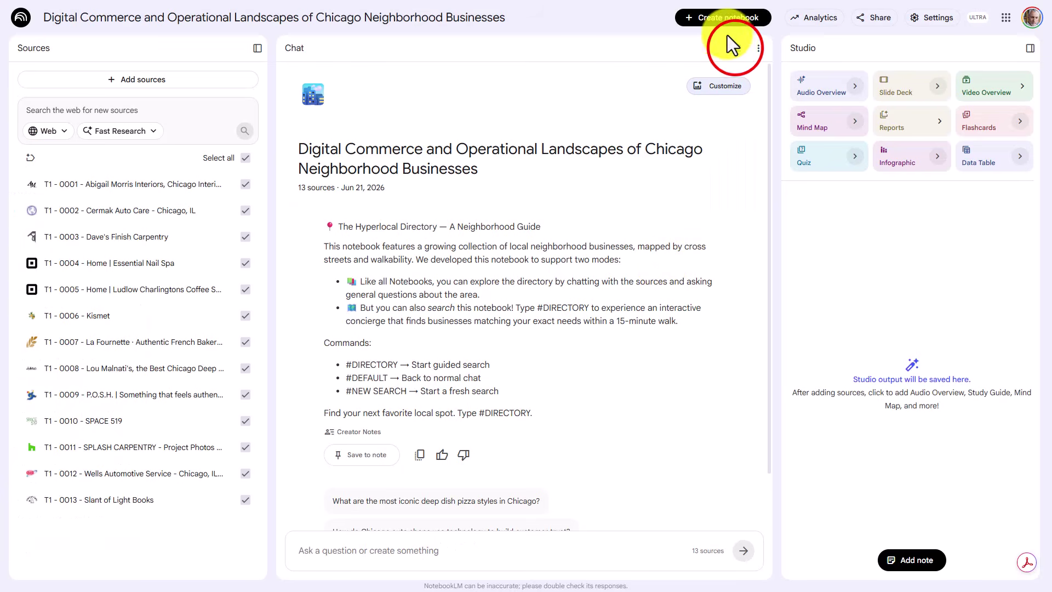
left_click(735, 48)
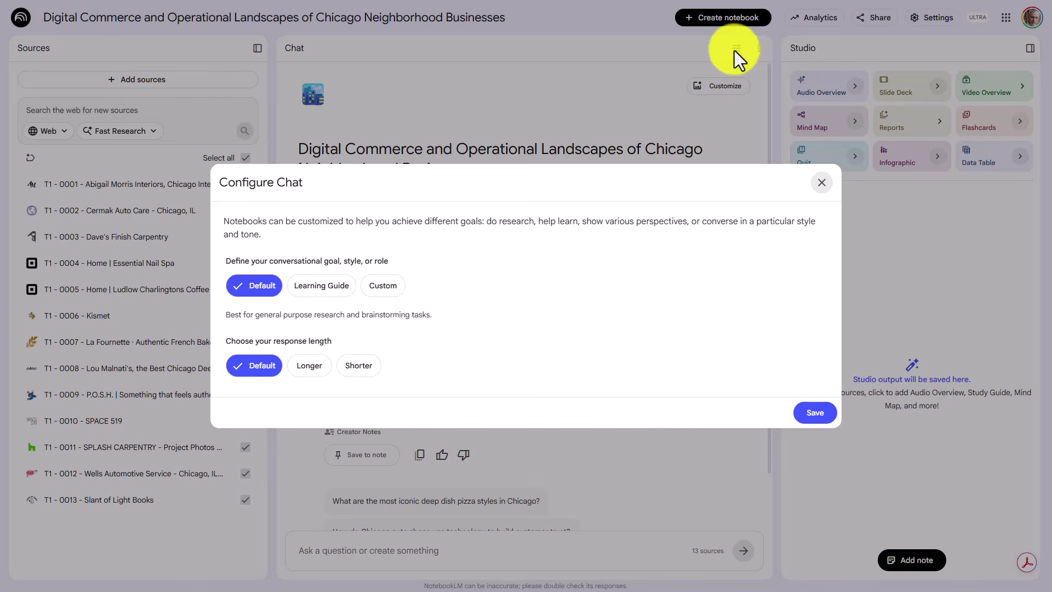
left_click(382, 285)
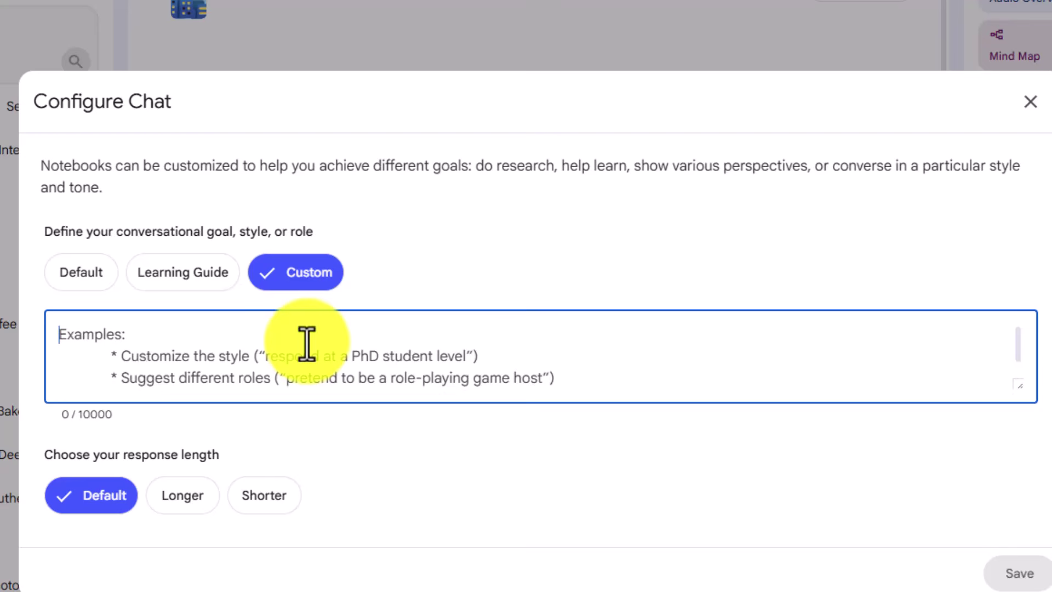
key("ctrl+v")
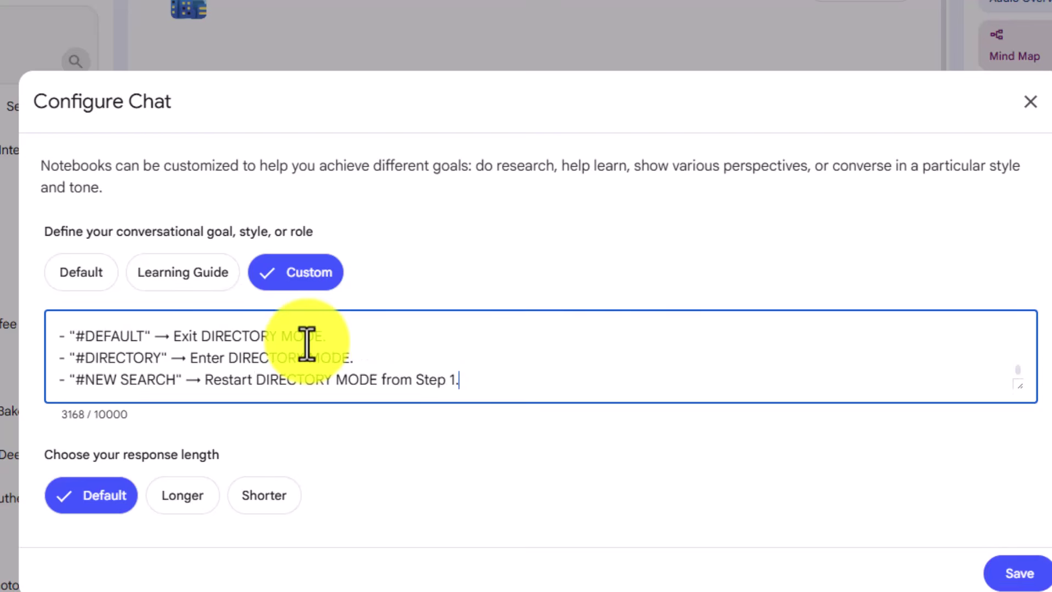
left_click(1016, 573)
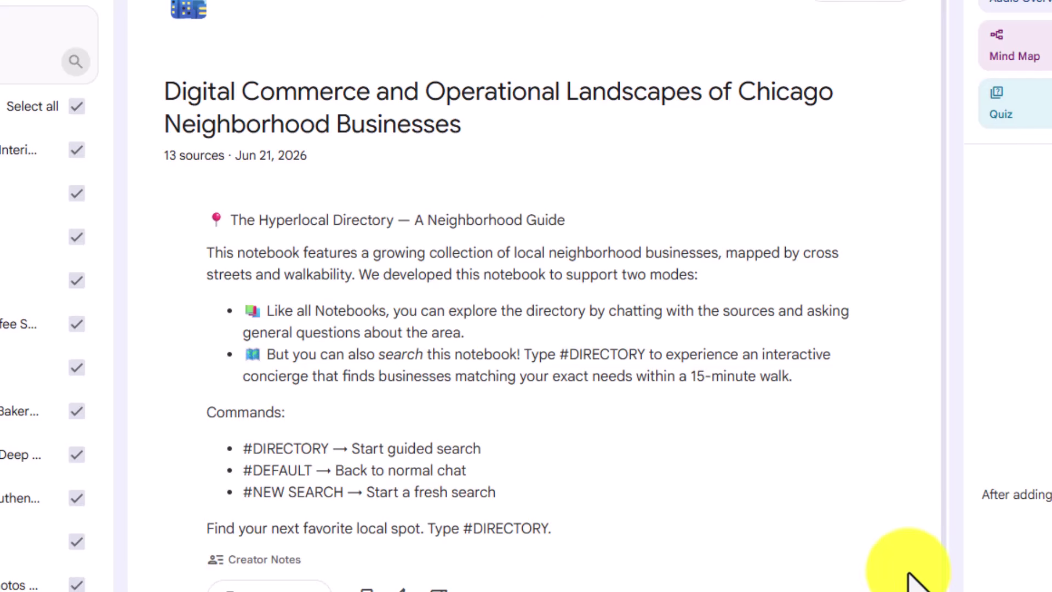
key("F5")
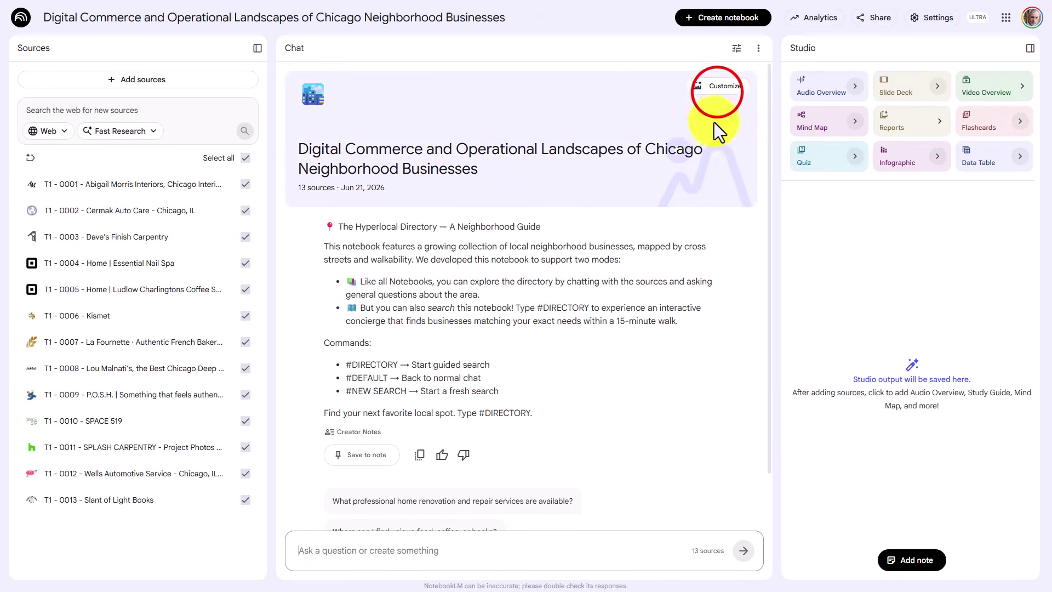
Open the notebook's customization settings and select the entire notebook title for editing
left_click(716, 86)
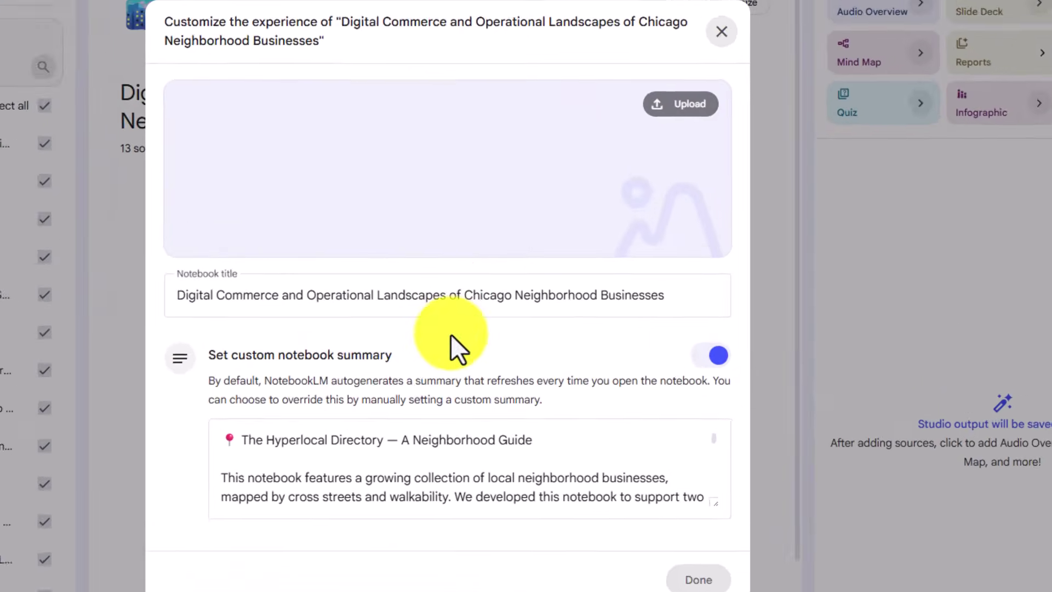
left_click(520, 293)
triple_click(523, 293)
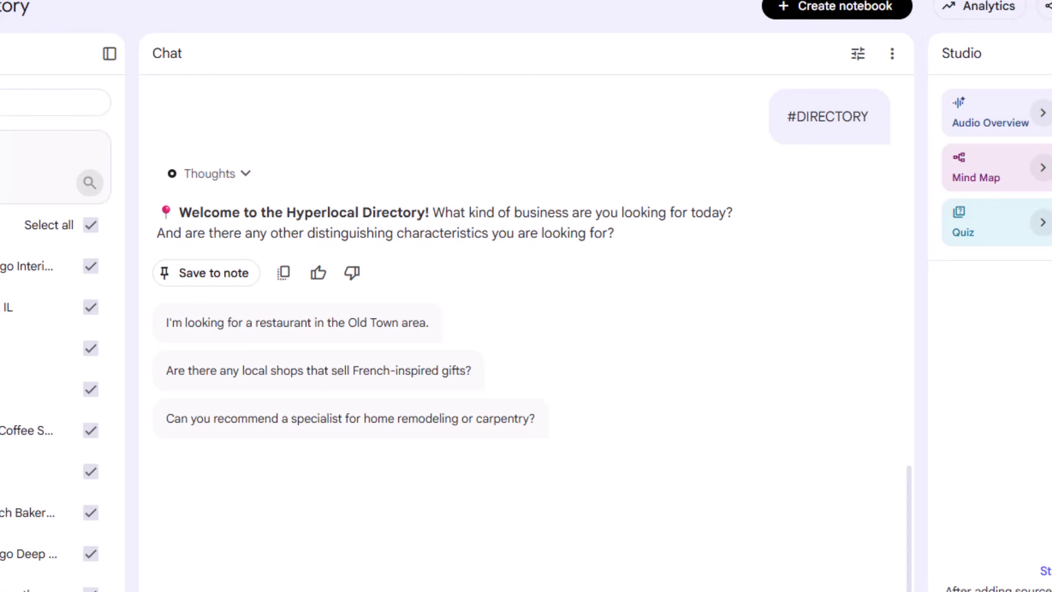
Answer the directory's question about the kind of business with "A good carpenter"
key("Return")
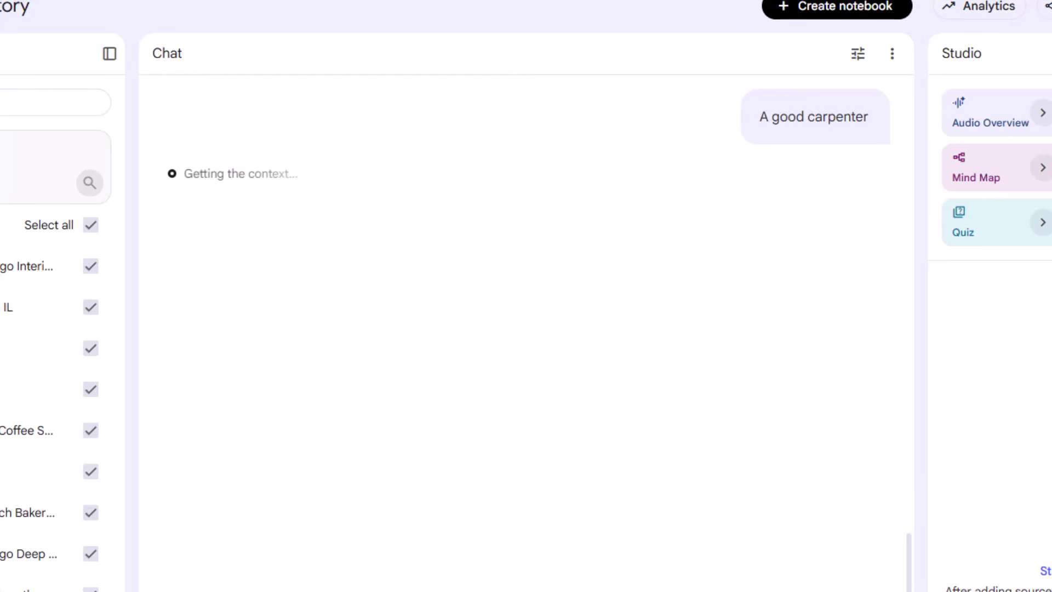